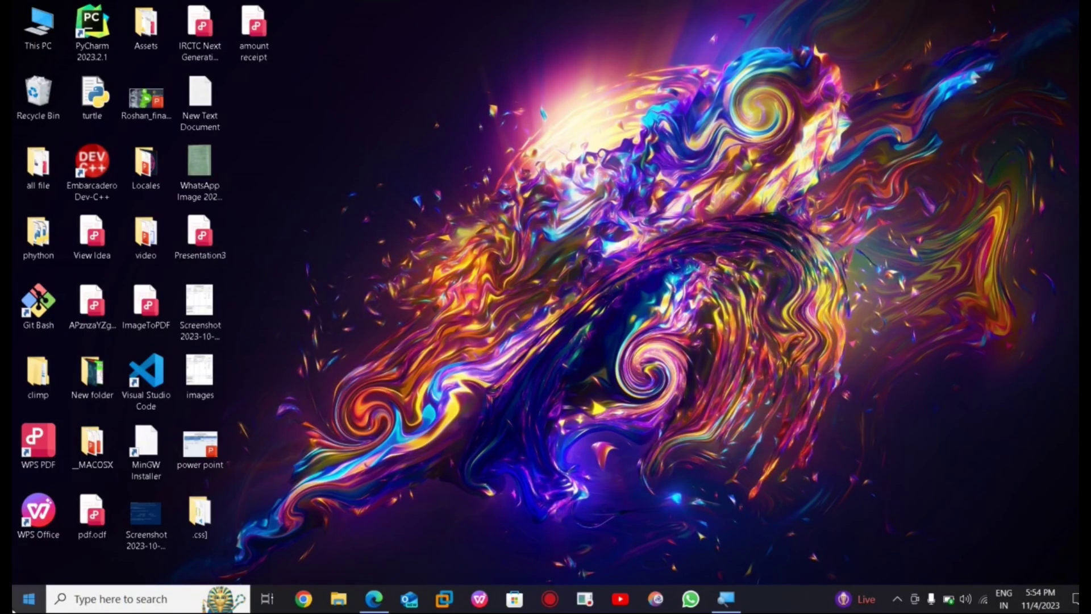
# Launch Device Manager from the taskbar search results for 'device'.
pyautogui.click(29, 599)
pyautogui.write('d')
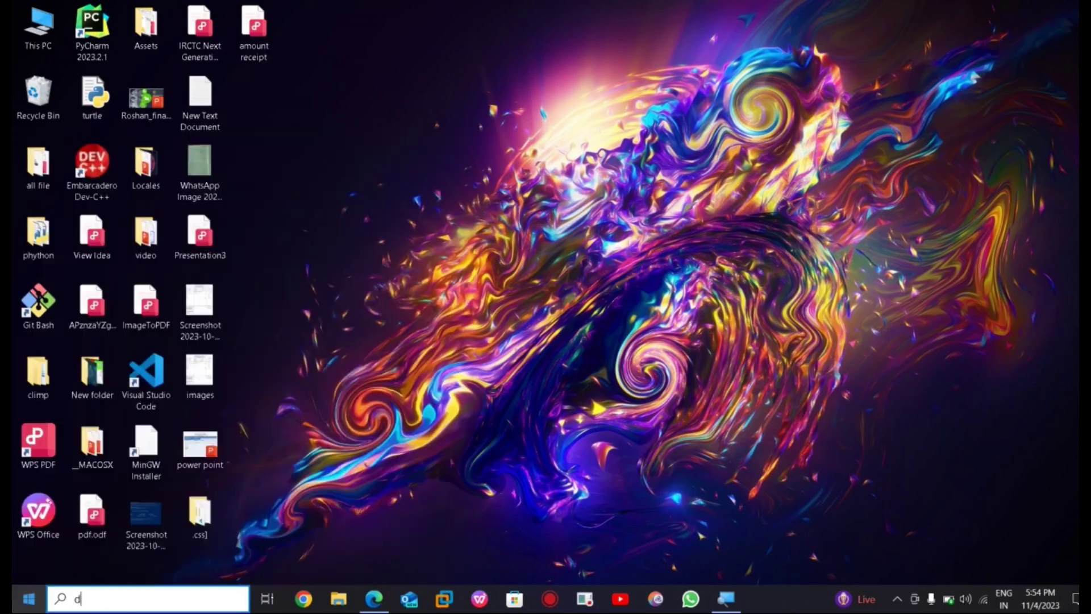
pyautogui.write('ev')
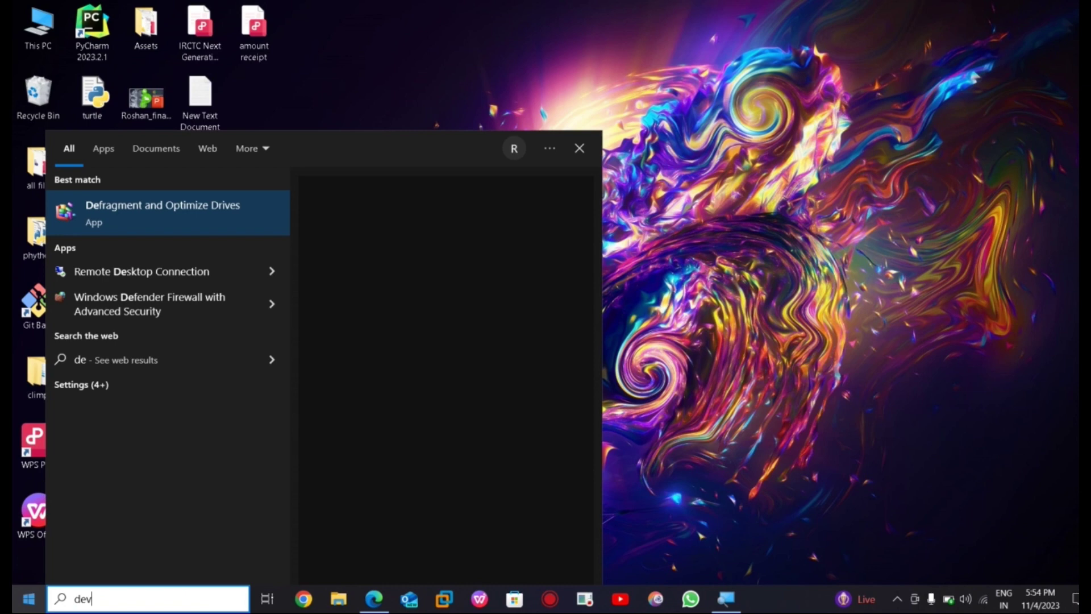
pyautogui.write('ice')
pyautogui.click(237, 213)
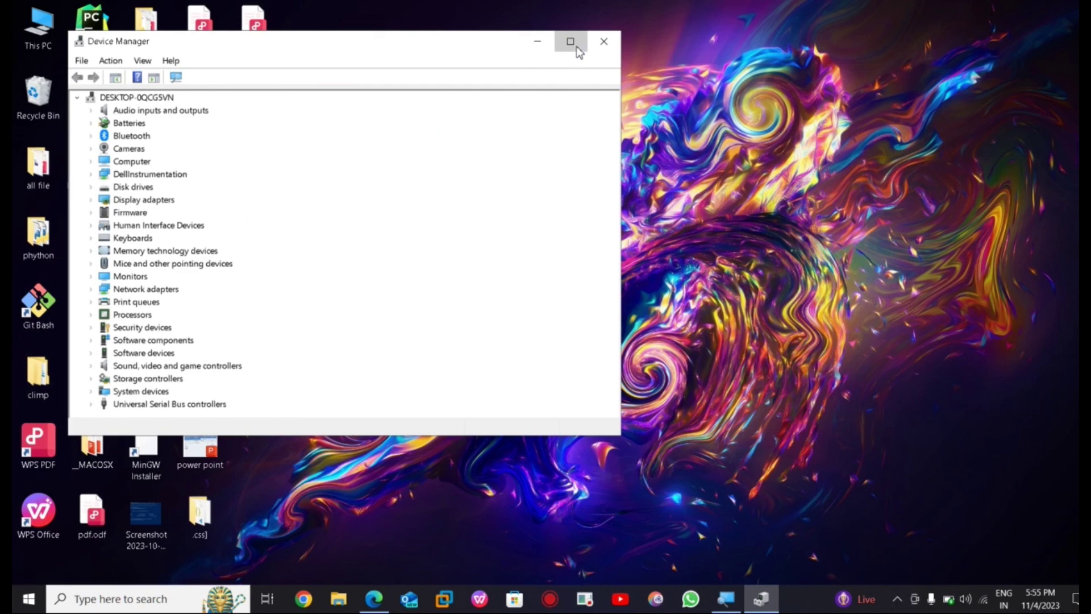
# Maximize Device Manager and expand Display adapters to reveal Intel(R) HD Graphics 520.
pyautogui.click(571, 42)
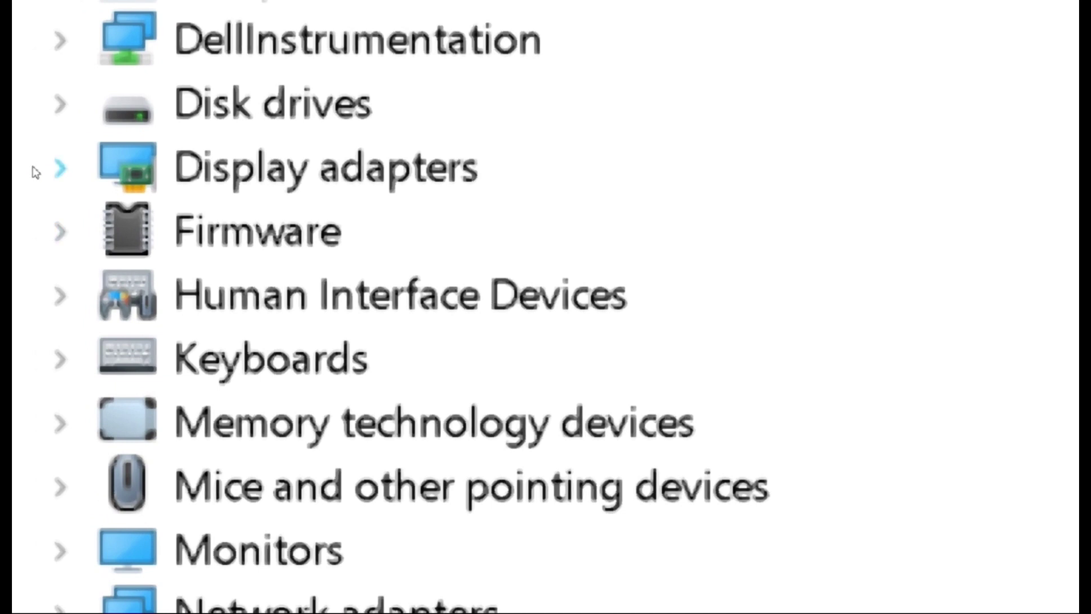
pyautogui.click(34, 172)
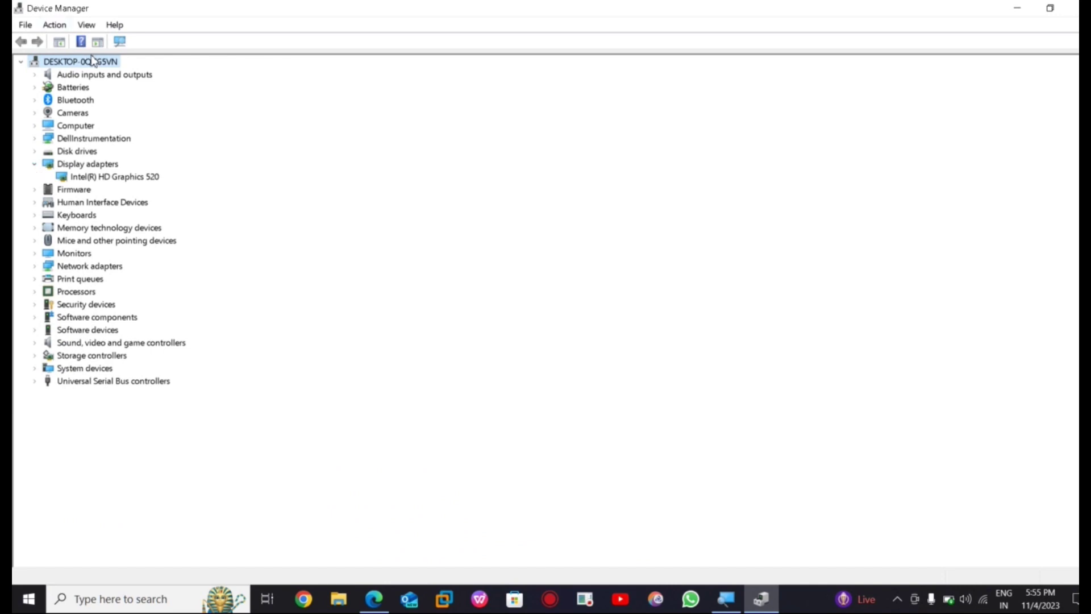
pyautogui.rightClick(90, 176)
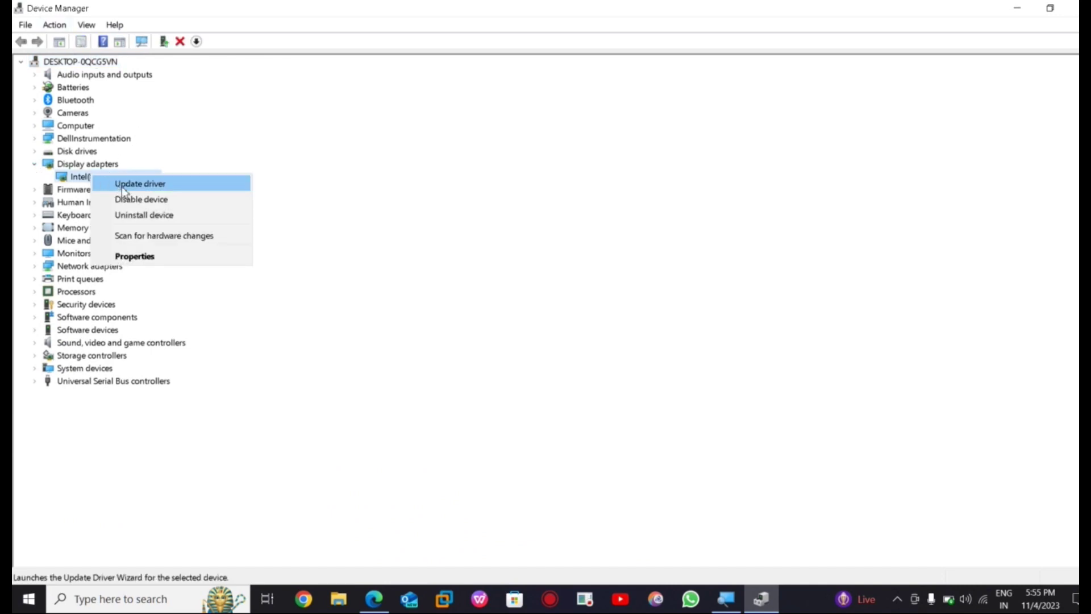
pyautogui.click(124, 189)
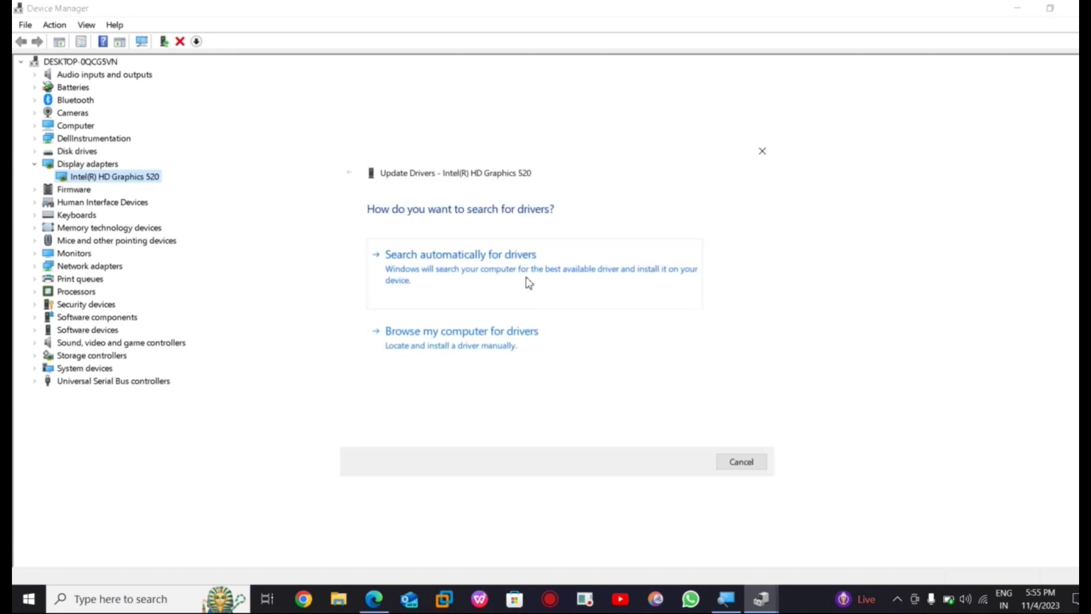
pyautogui.click(513, 273)
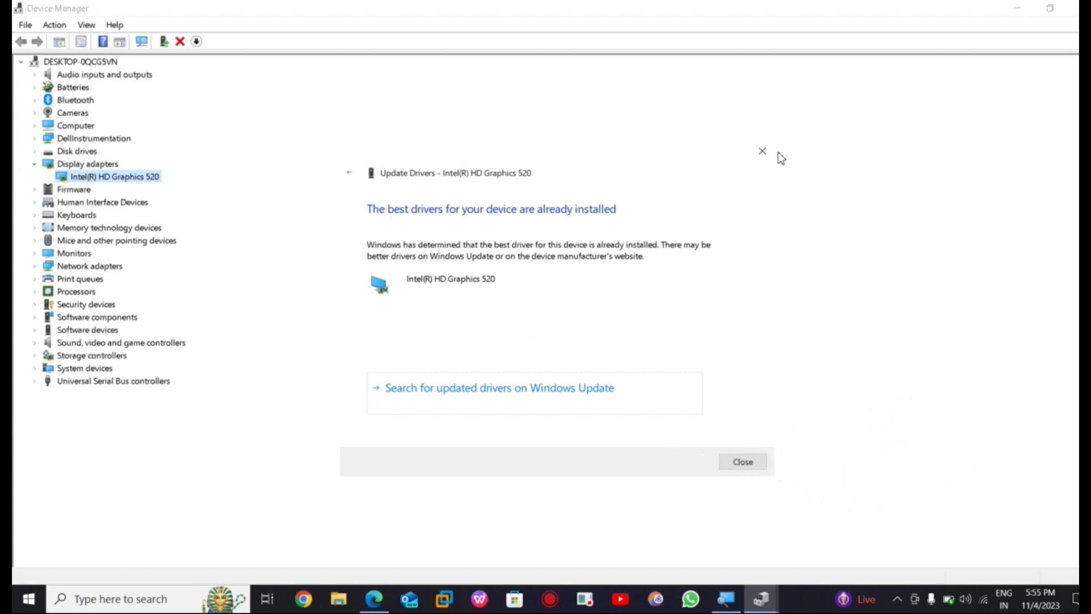
pyautogui.click(760, 150)
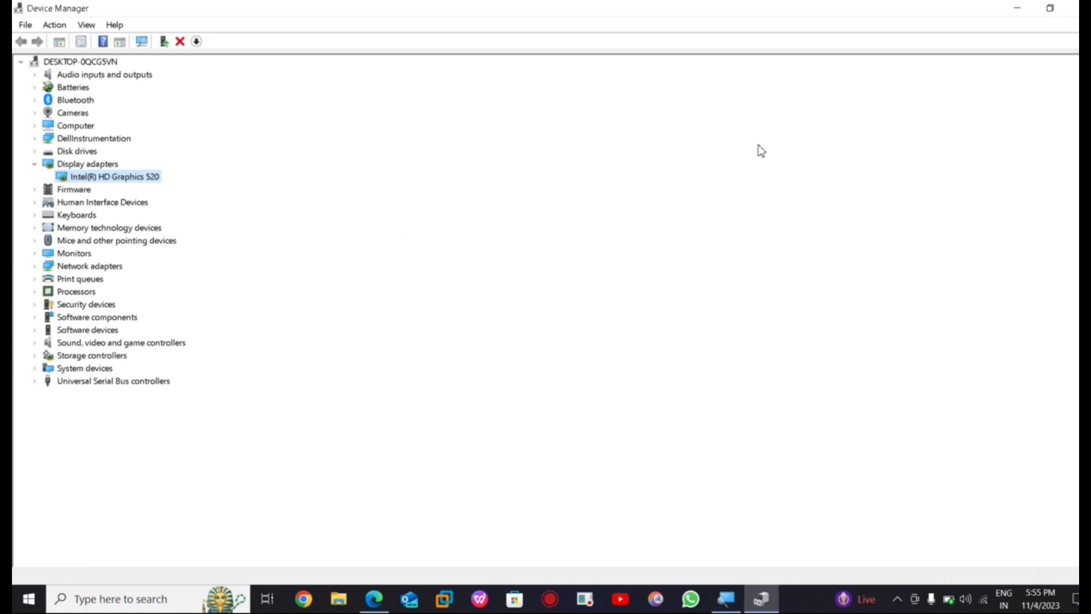
pyautogui.rightClick(155, 177)
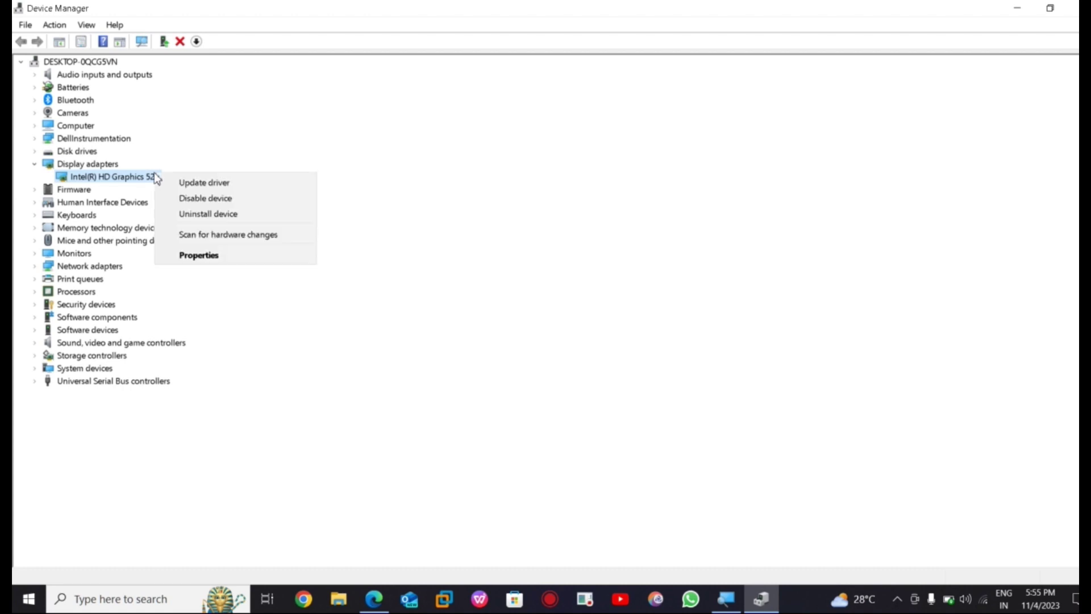
pyautogui.click(194, 254)
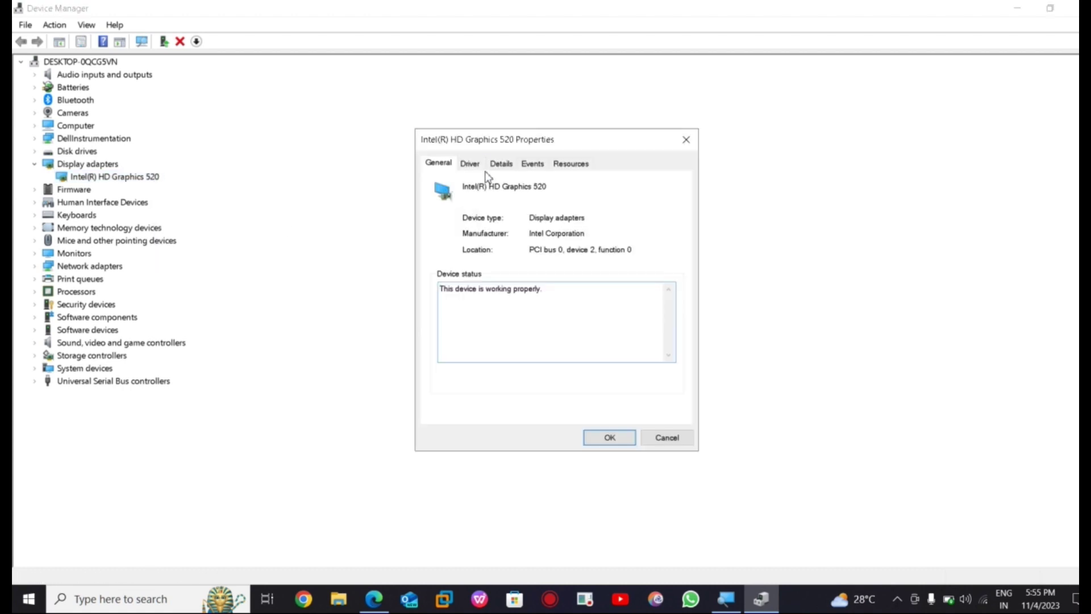
pyautogui.click(471, 164)
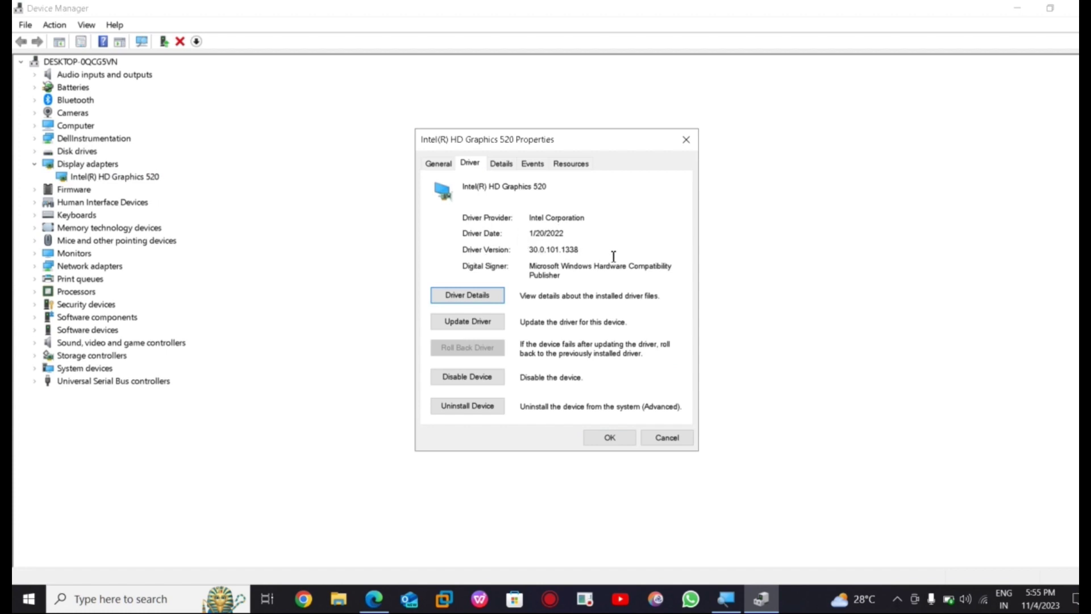
pyautogui.click(619, 446)
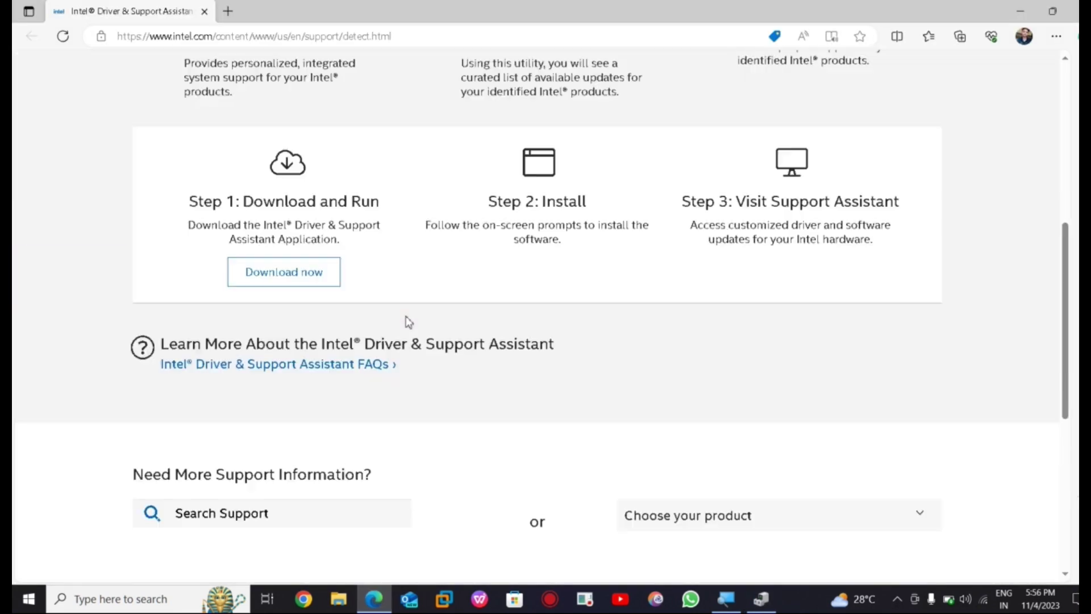
pyautogui.scroll(5, 406, 319)
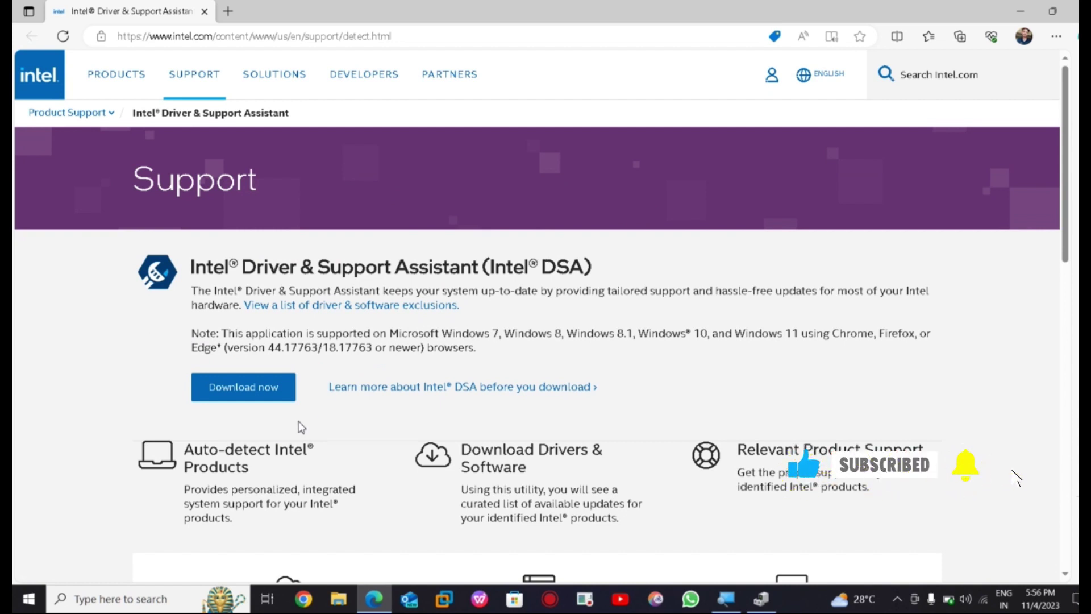
# Download the Intel Driver & Support Assistant installer from Intel's page, then minimize Edge.
pyautogui.click(287, 393)
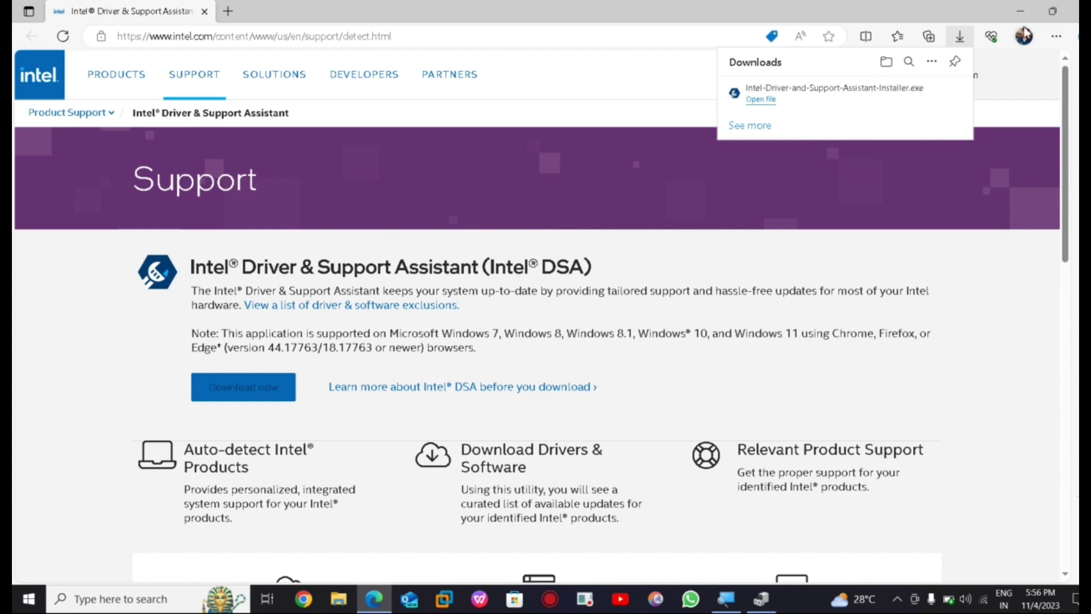
pyautogui.click(1023, 12)
pyautogui.click(1021, 7)
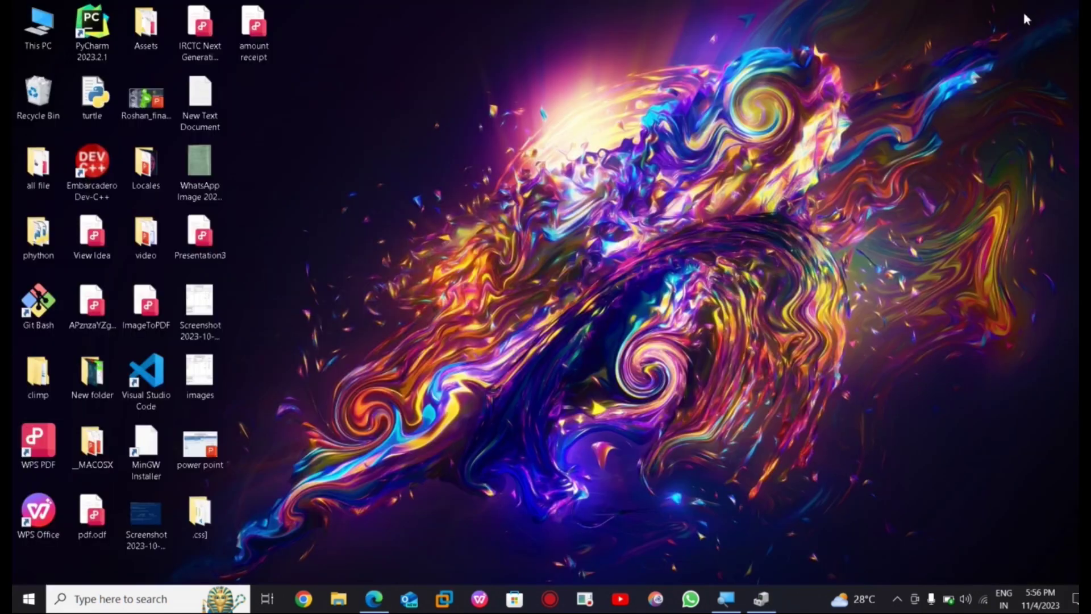